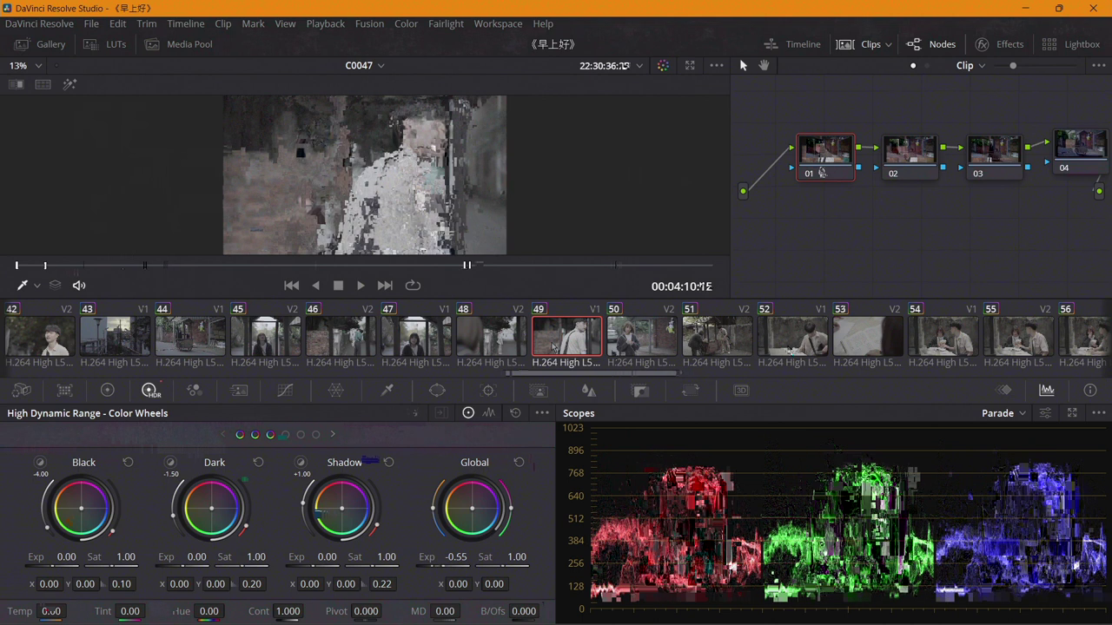
# Advance through the clips after clip 49 and save the project
pyautogui.press('Down')
pyautogui.press('Down')
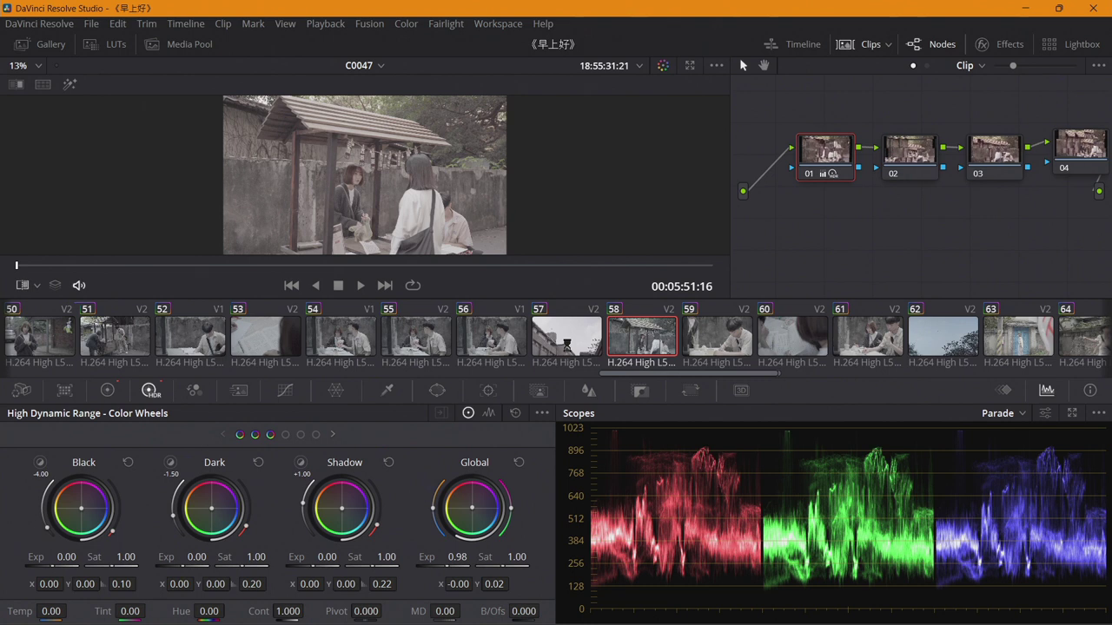
pyautogui.hotkey('ctrl', 's')
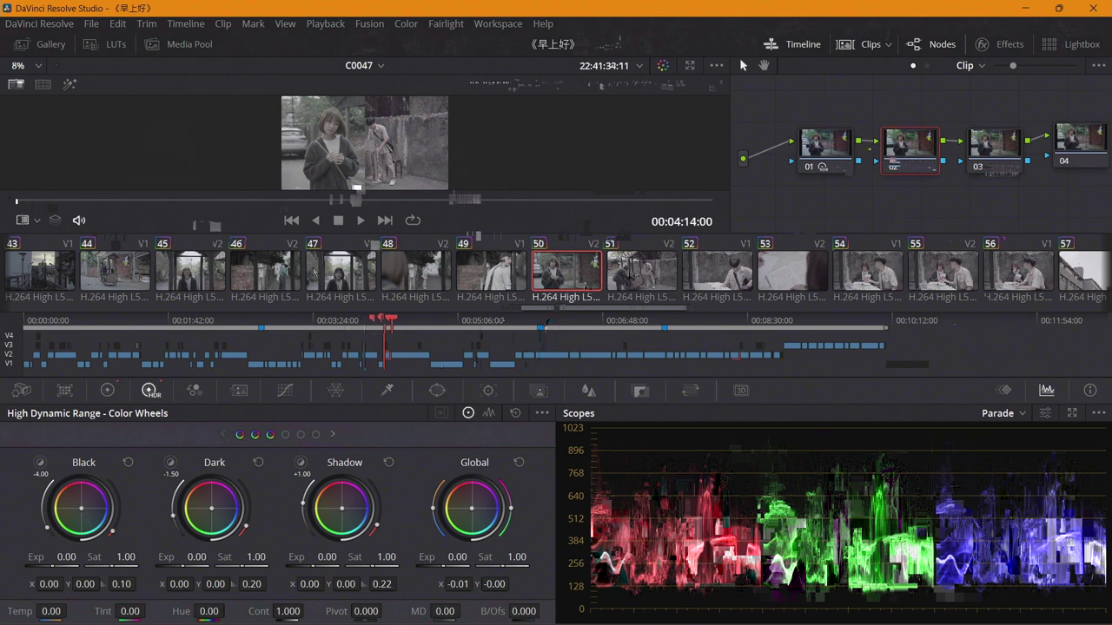
# Compare the grade of clip 50 with its neighbouring clips by switching back and forth between them
pyautogui.click(670, 275)
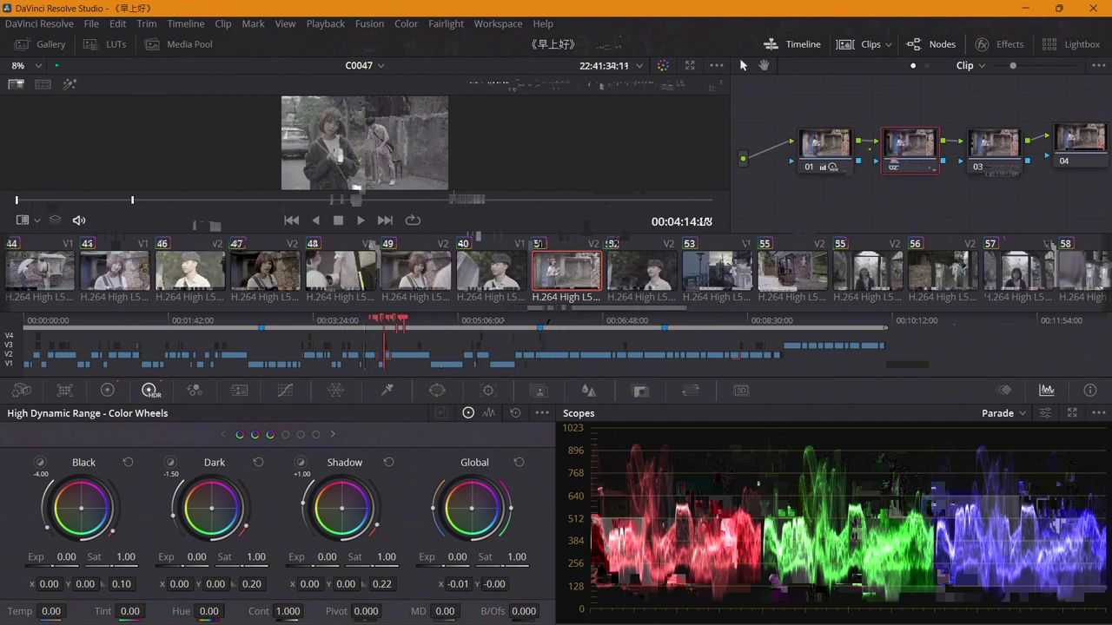
pyautogui.click(670, 275)
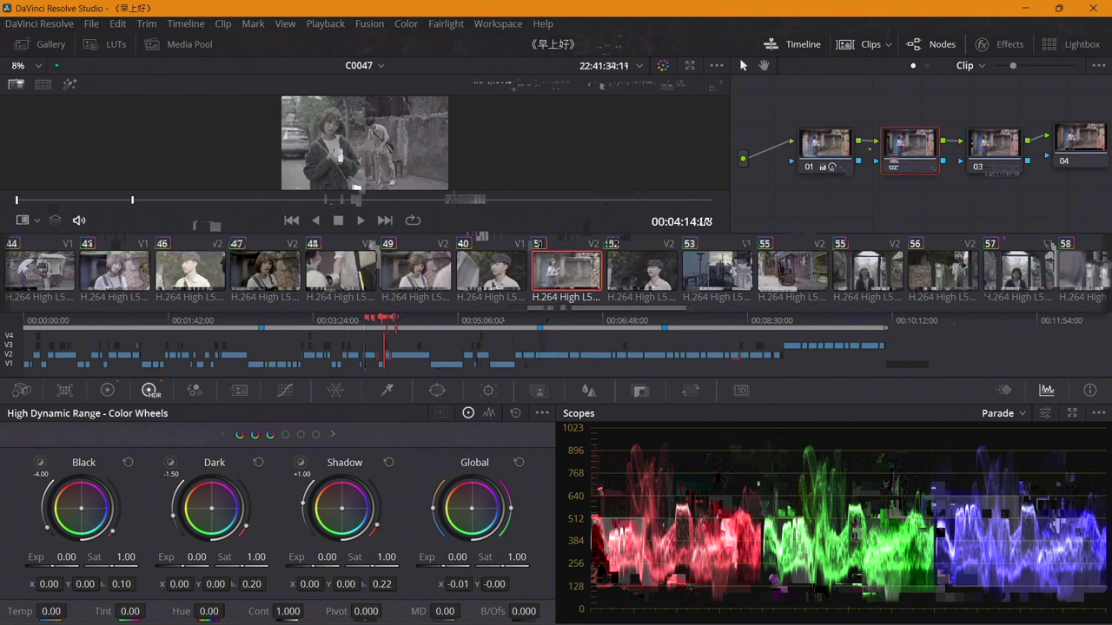
pyautogui.click(670, 274)
pyautogui.click(670, 274)
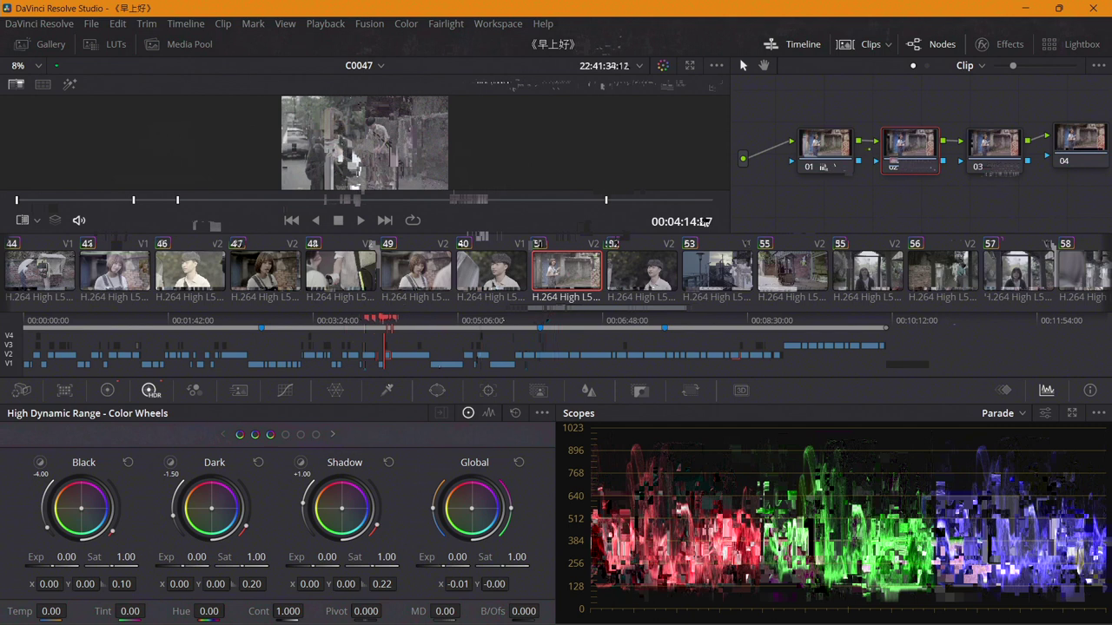
pyautogui.click(669, 275)
pyautogui.press('Up')
pyautogui.press('Down')
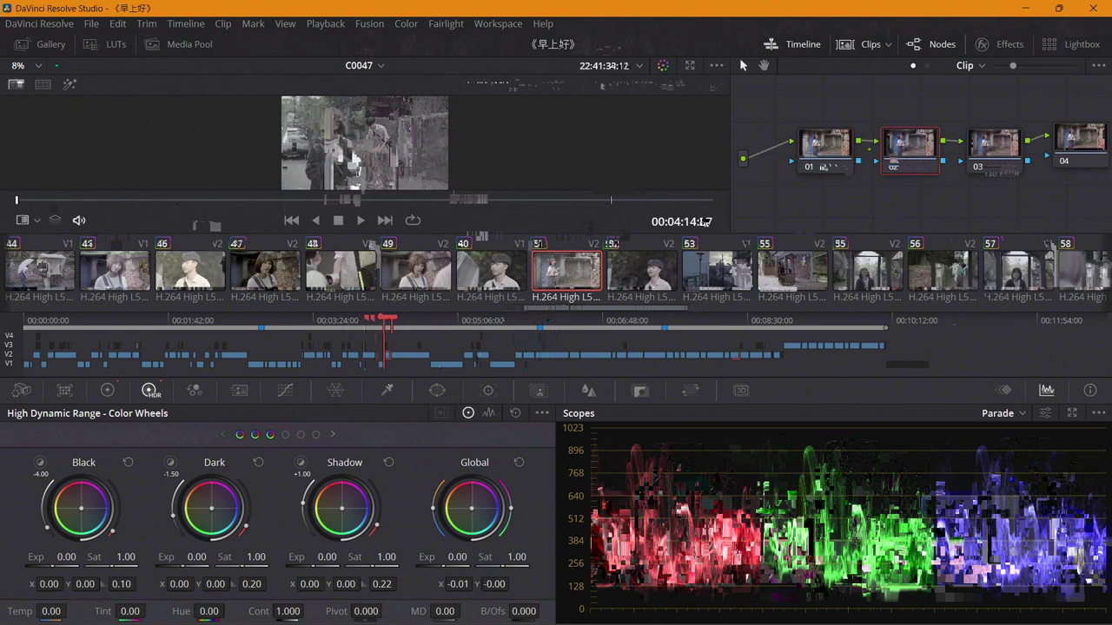
pyautogui.press('Up')
pyautogui.press('Down')
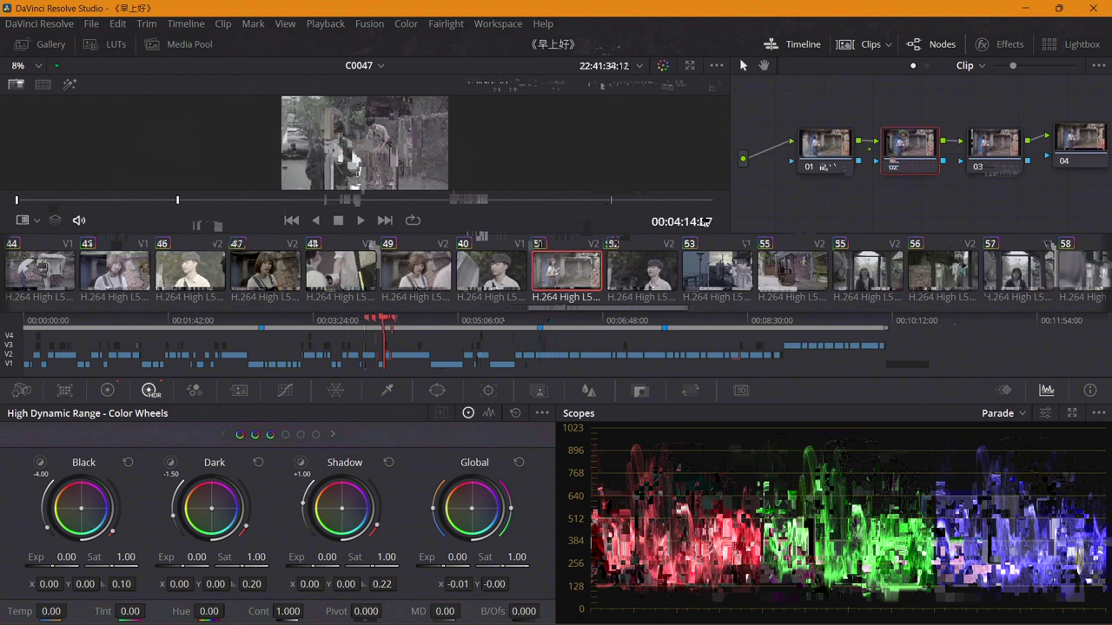
pyautogui.press('Up')
pyautogui.press('Down')
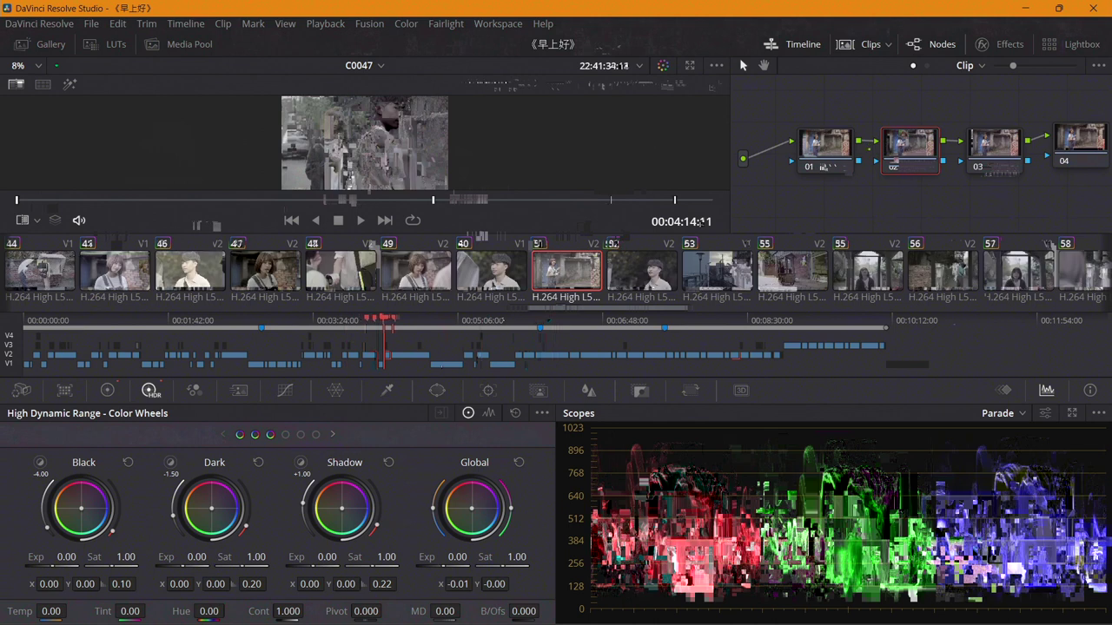
pyautogui.press('Up')
pyautogui.press('Down')
pyautogui.press('Up')
pyautogui.press('Down')
pyautogui.press('Up')
pyautogui.press('Down')
pyautogui.press('Up')
pyautogui.press('Down')
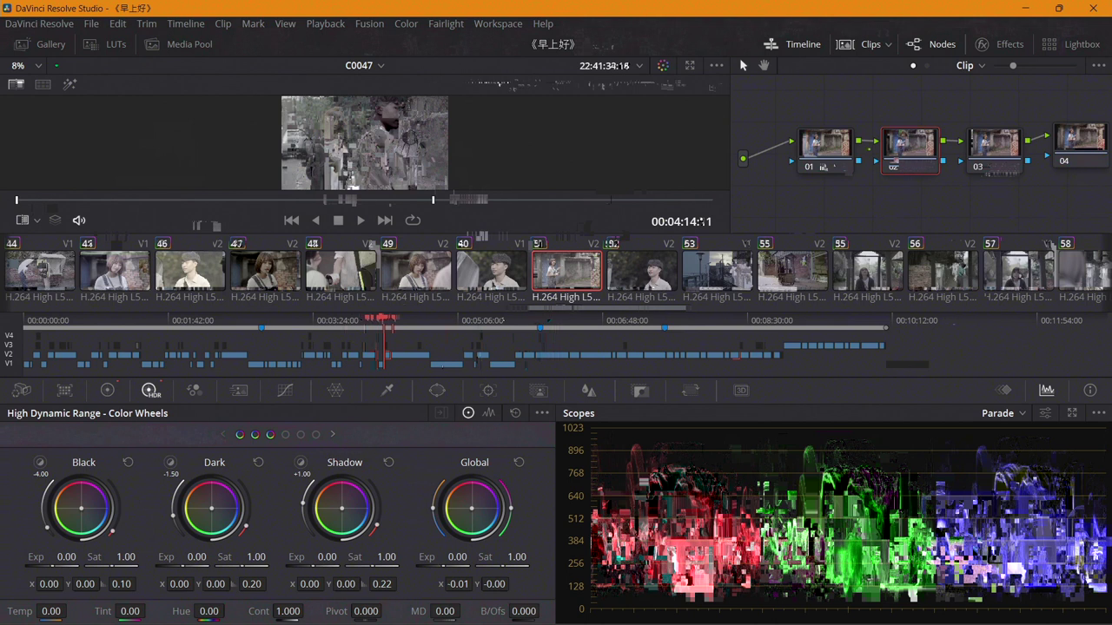
pyautogui.press('Up')
pyautogui.press('Down')
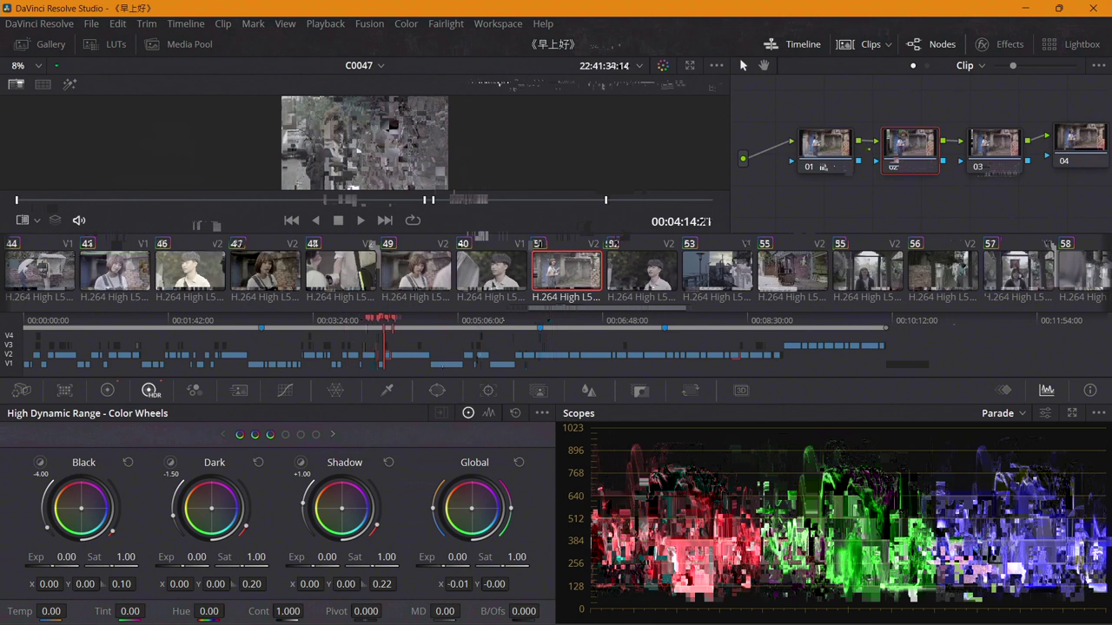
pyautogui.press('Up')
pyautogui.press('Down')
pyautogui.press('Up')
pyautogui.press('Down')
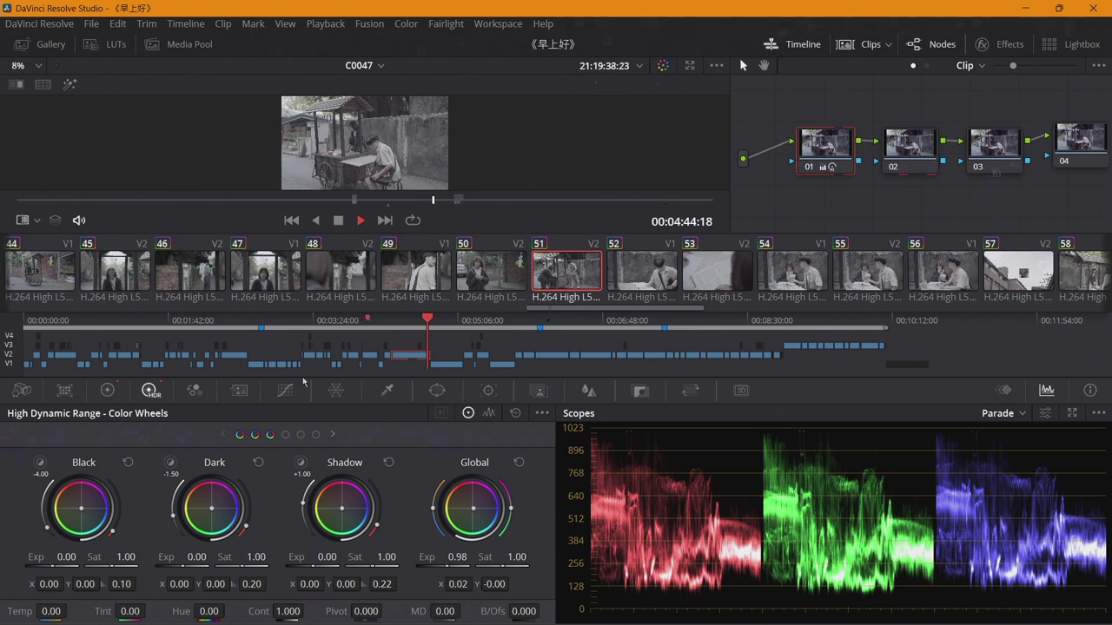
# Advance from clip 51 to clip 52 and save the project
pyautogui.press('Down')
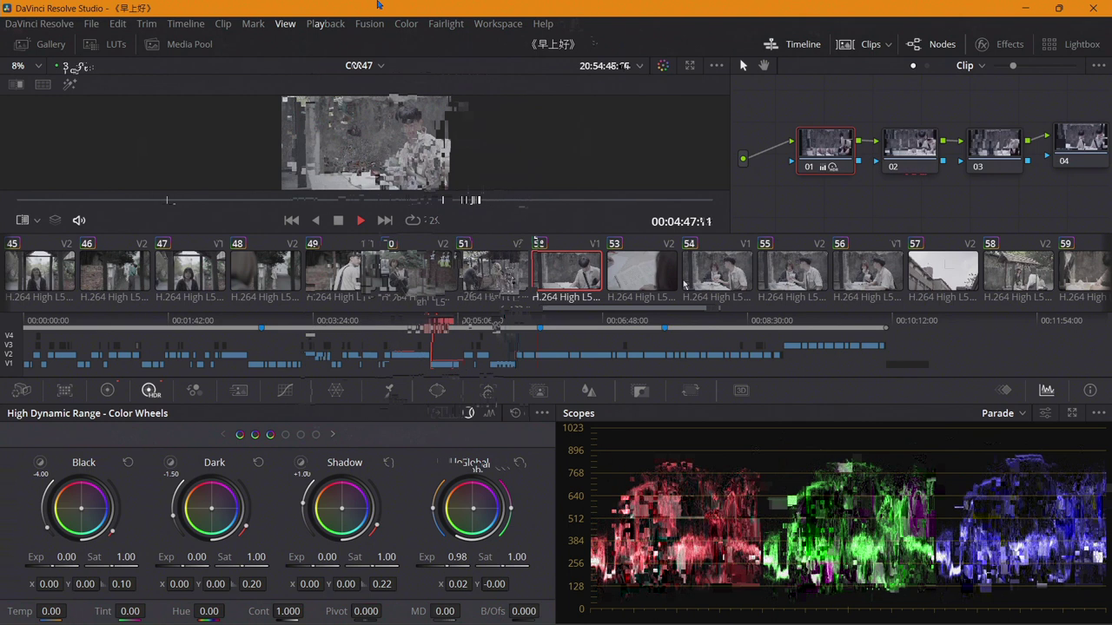
pyautogui.hotkey('ctrl', 's')
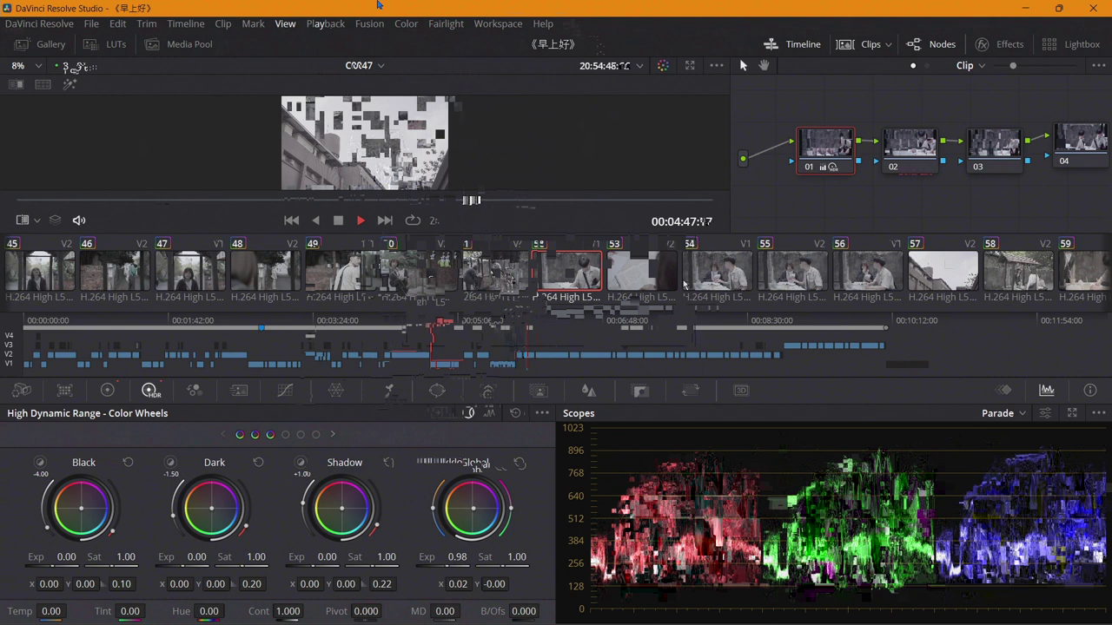
pyautogui.hotkey('ctrl', 's')
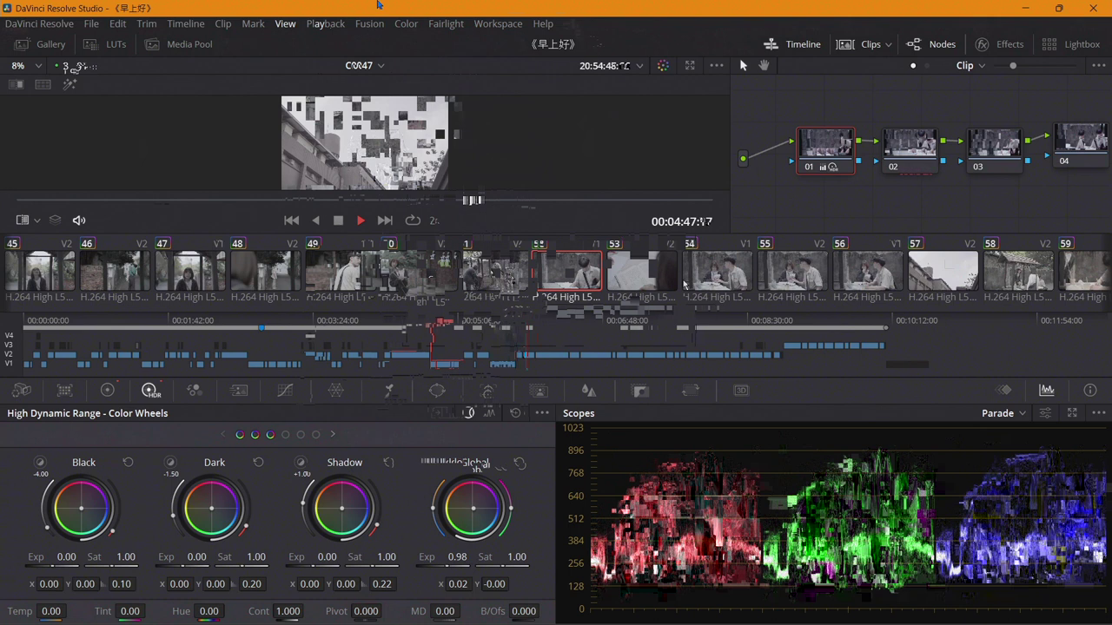
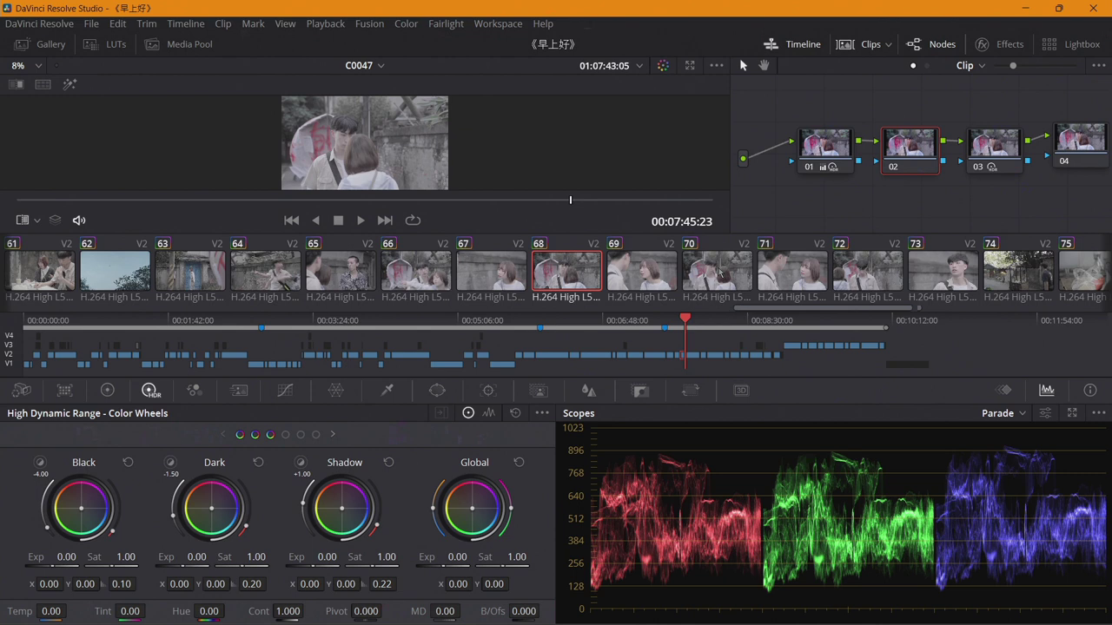
# Select clips 82 through 88 and copy the grade of clip 80 onto them
pyautogui.moveTo(685, 319)
pyautogui.mouseDown()
pyautogui.moveTo(696, 323)
pyautogui.moveTo(676, 321)
pyautogui.moveTo(687, 321)
pyautogui.mouseUp()
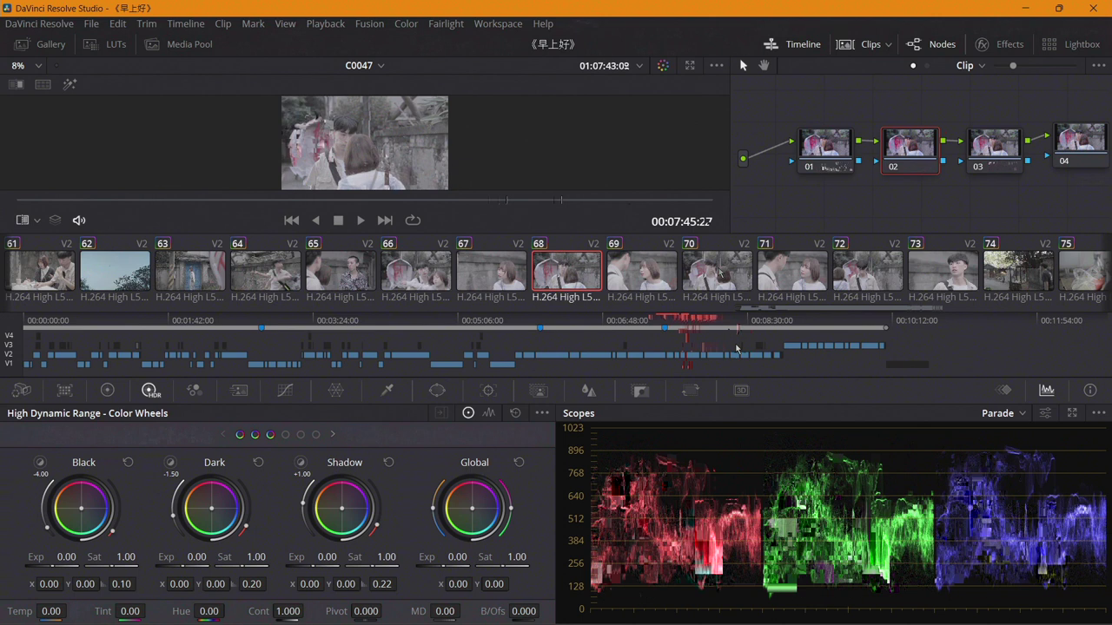
pyautogui.scroll(-3, 556, 271)
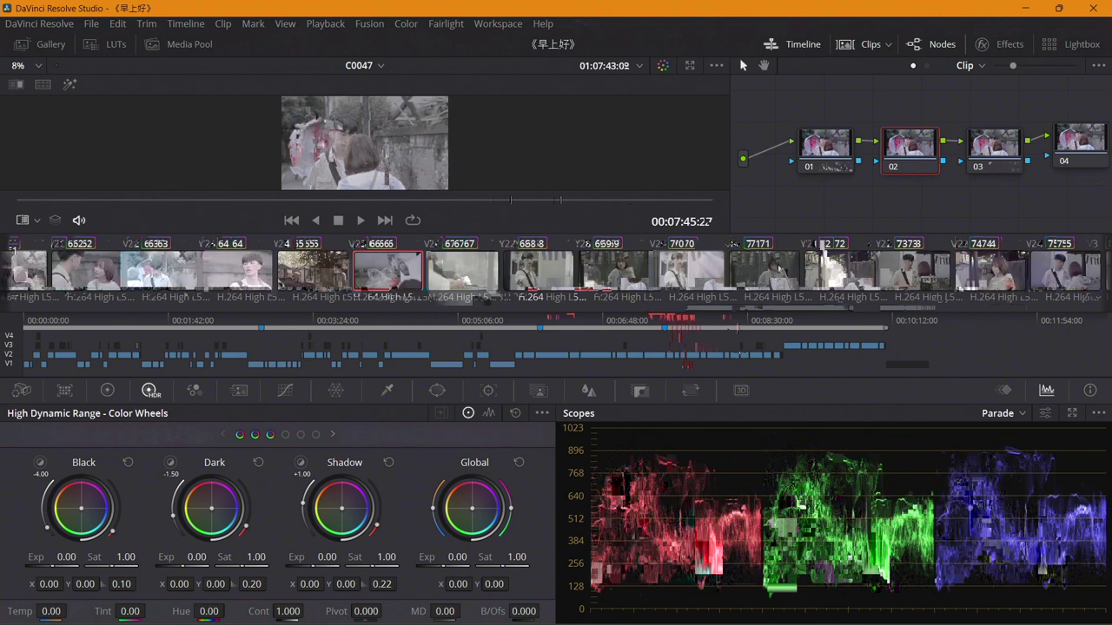
pyautogui.scroll(-3, 808, 280)
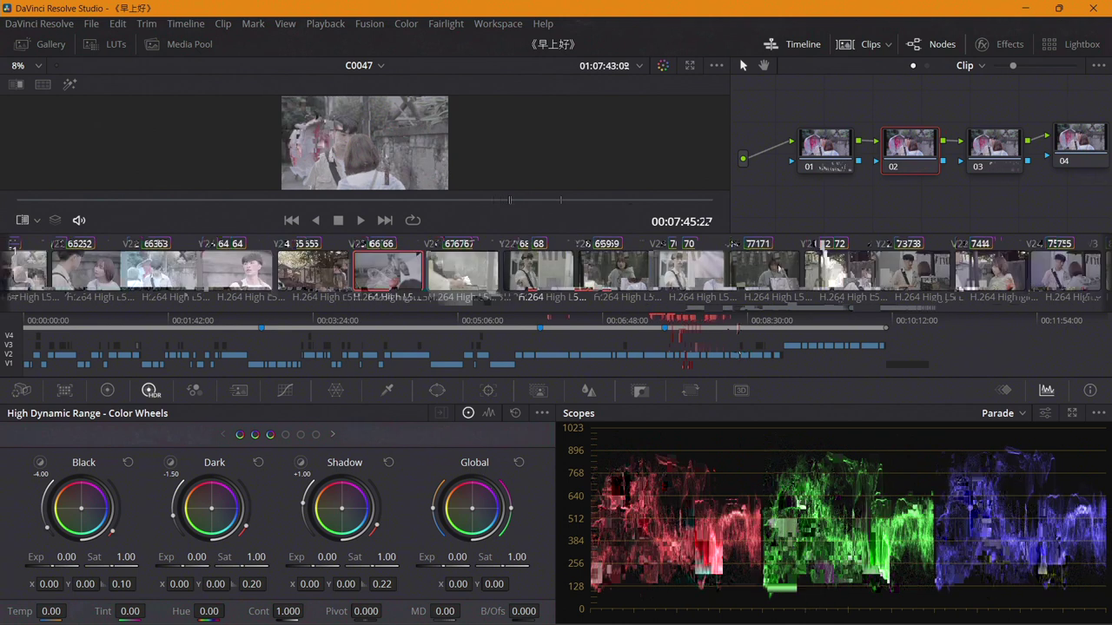
pyautogui.scroll(-3, 808, 279)
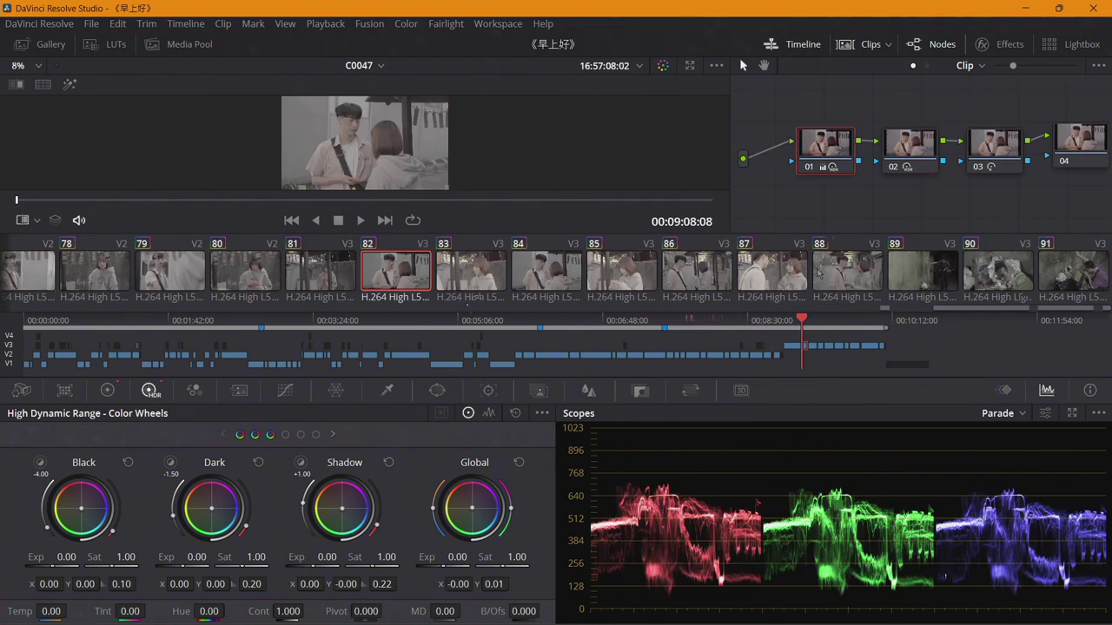
pyautogui.keyDown('shift'); pyautogui.click(819, 273); pyautogui.keyUp('shift')
pyautogui.middleClick(272, 272)
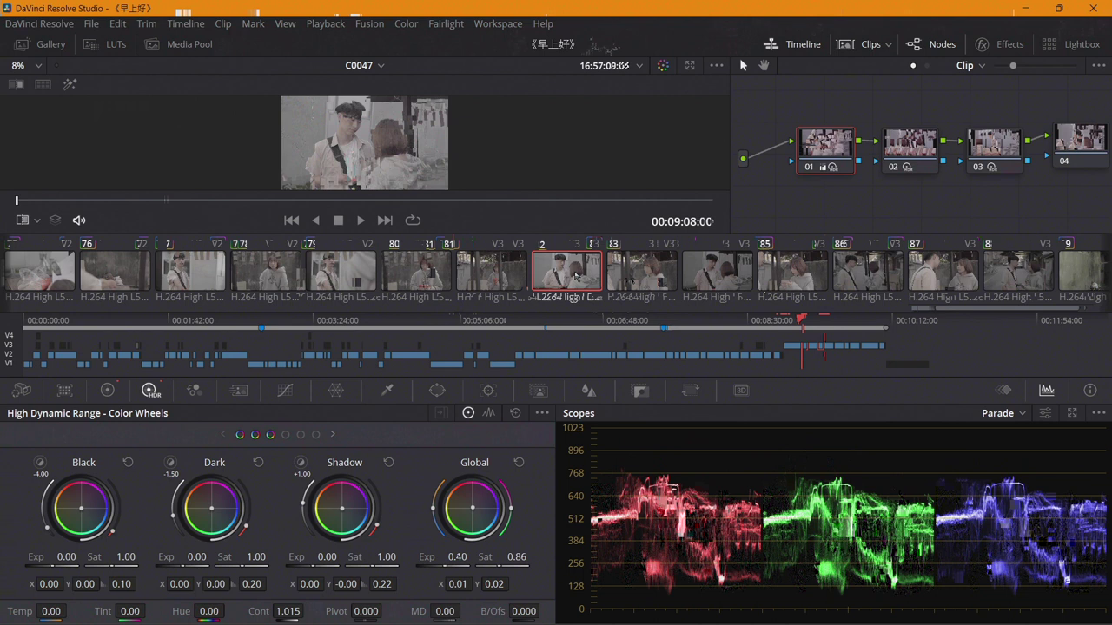
# Compare the grade of the selected V3 shot of the couple with the clip right after it
pyautogui.press('Down')
pyautogui.click(576, 276)
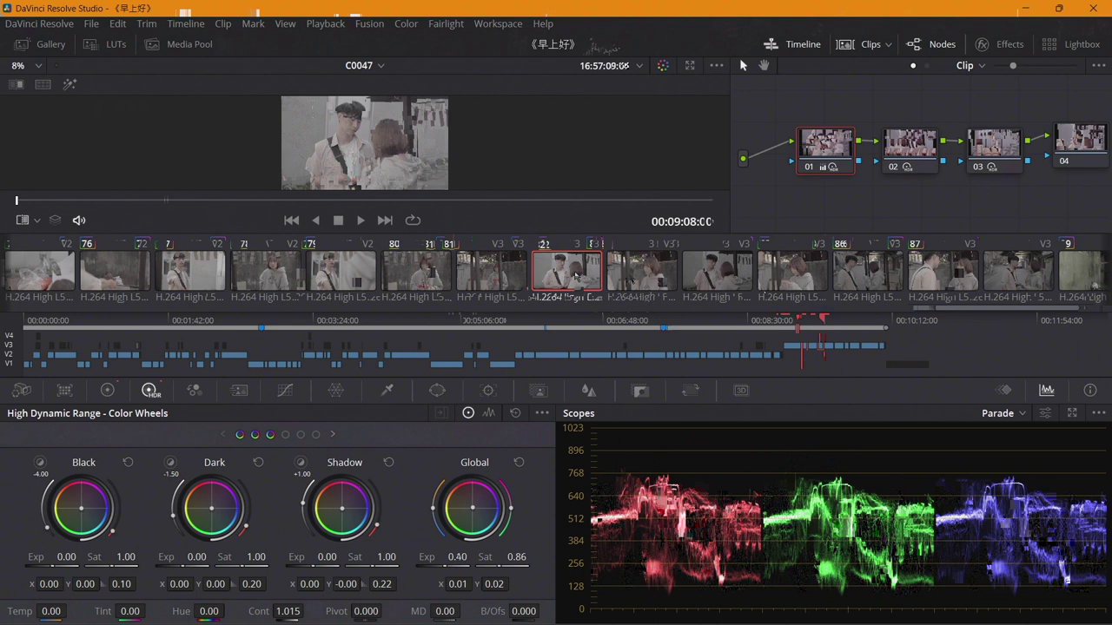
pyautogui.press('Down')
pyautogui.click(575, 276)
pyautogui.press('Down')
pyautogui.click(575, 276)
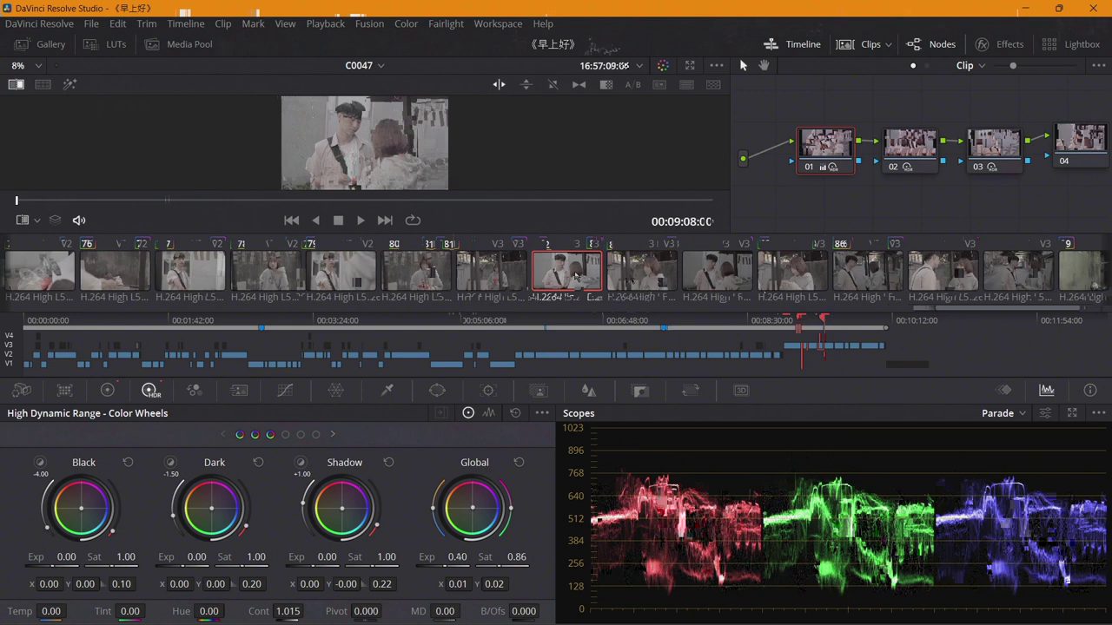
pyautogui.press('Down')
pyautogui.click(575, 276)
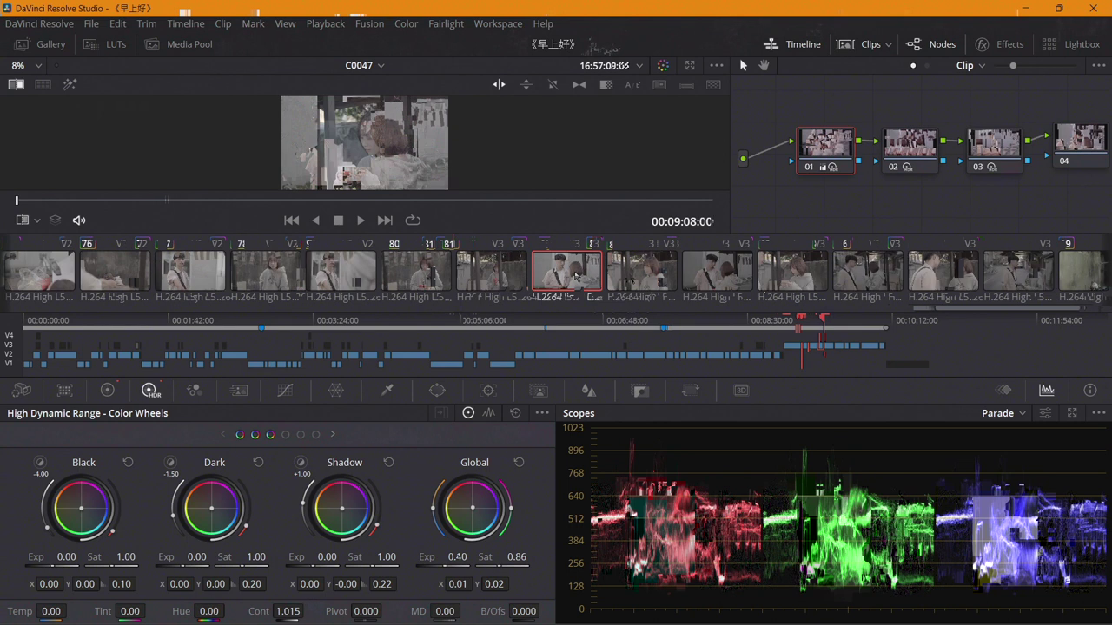
pyautogui.press('Down')
pyautogui.click(575, 276)
pyautogui.press('Down')
pyautogui.click(575, 276)
pyautogui.press('Down')
pyautogui.click(575, 276)
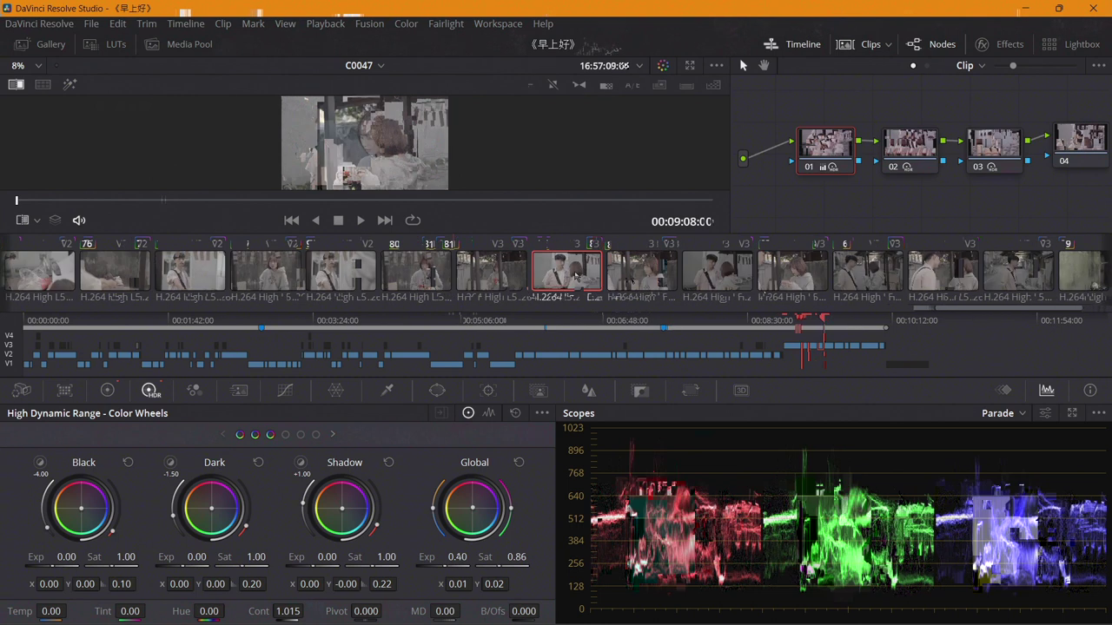
# Compare the shot of the couple with the clip two places earlier by alternating between them
pyautogui.click(421, 276)
pyautogui.click(575, 276)
pyautogui.click(421, 278)
pyautogui.click(575, 276)
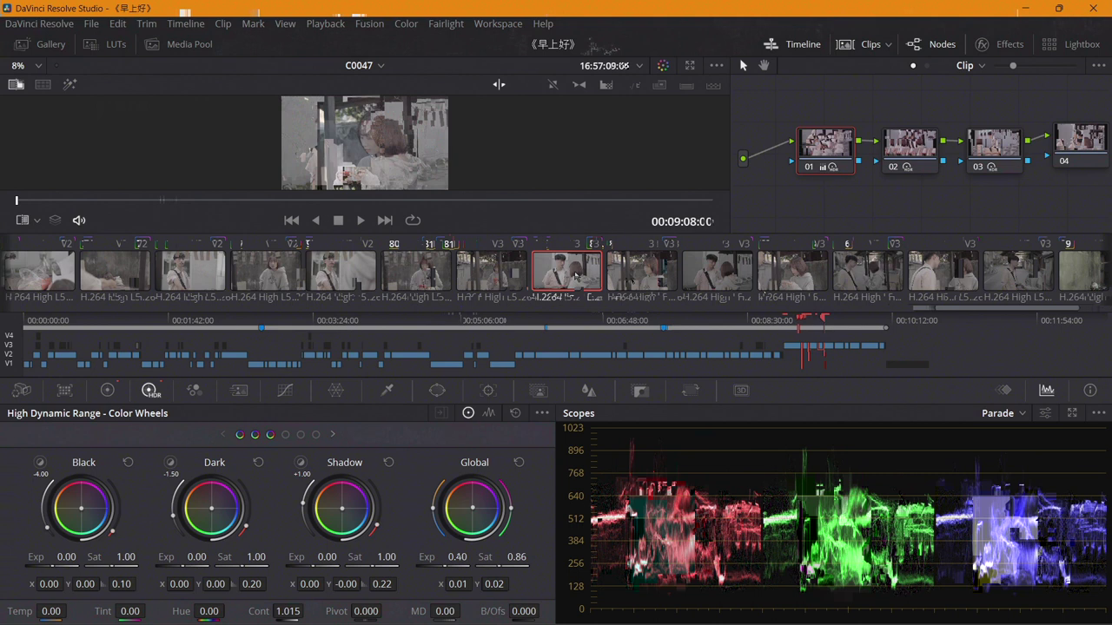
pyautogui.click(420, 280)
pyautogui.click(576, 275)
pyautogui.click(421, 279)
pyautogui.click(577, 277)
pyautogui.click(420, 280)
pyautogui.click(575, 276)
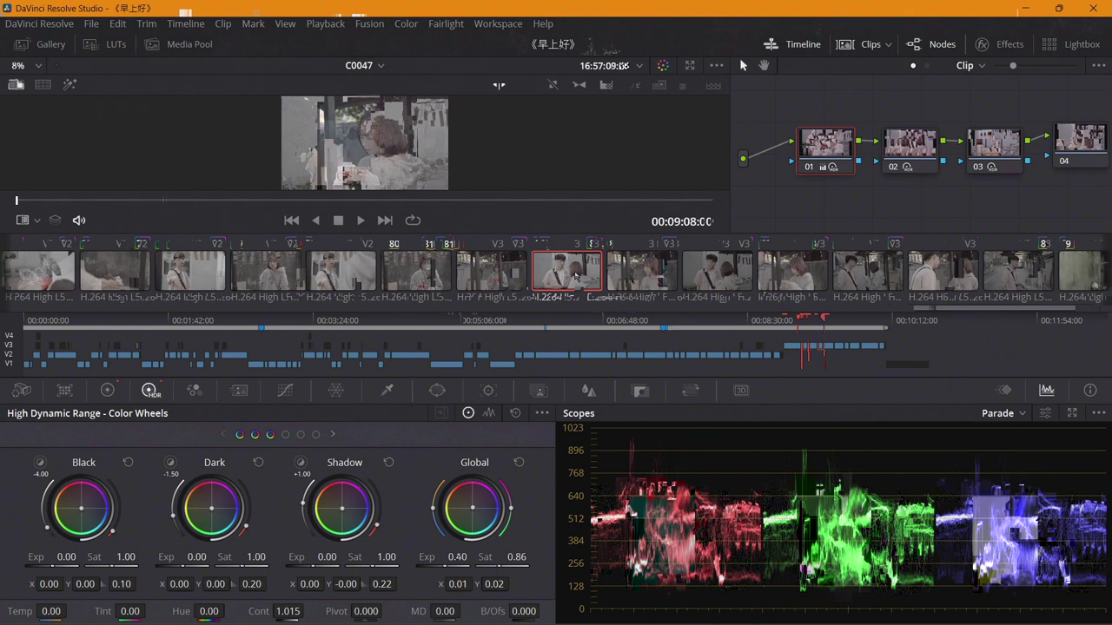
# Recheck the shot of the couple against the following clip for matching exposure and colour
pyautogui.press('Down')
pyautogui.click(575, 276)
pyautogui.press('Down')
pyautogui.click(575, 276)
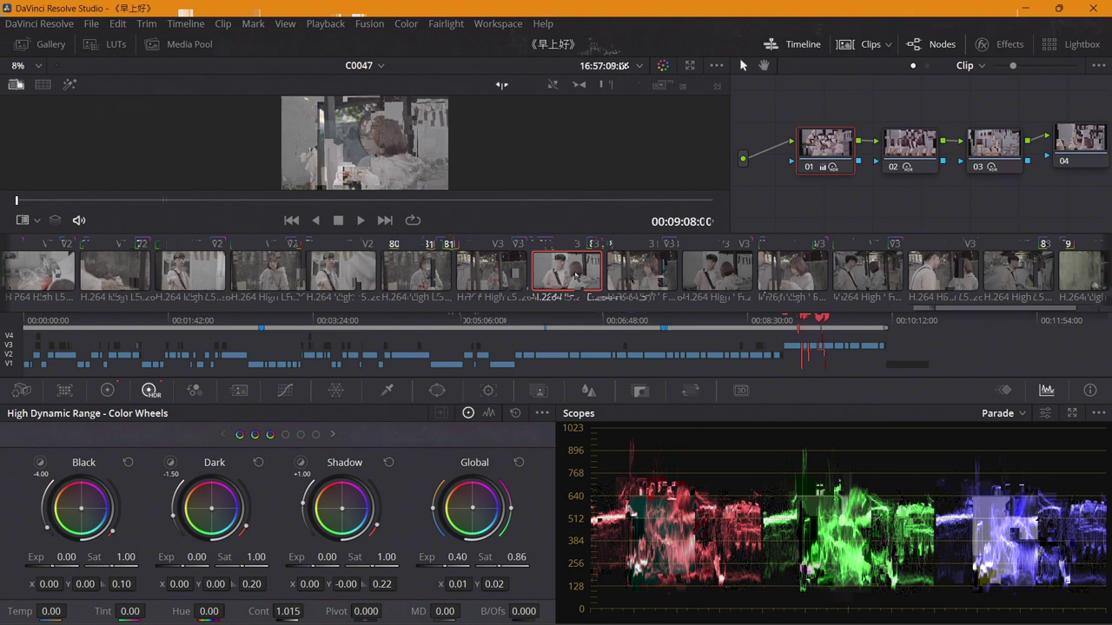
pyautogui.press('Down')
pyautogui.click(575, 276)
pyautogui.press('Down')
pyautogui.click(575, 276)
pyautogui.press('Down')
pyautogui.click(575, 276)
pyautogui.press('Down')
pyautogui.click(575, 276)
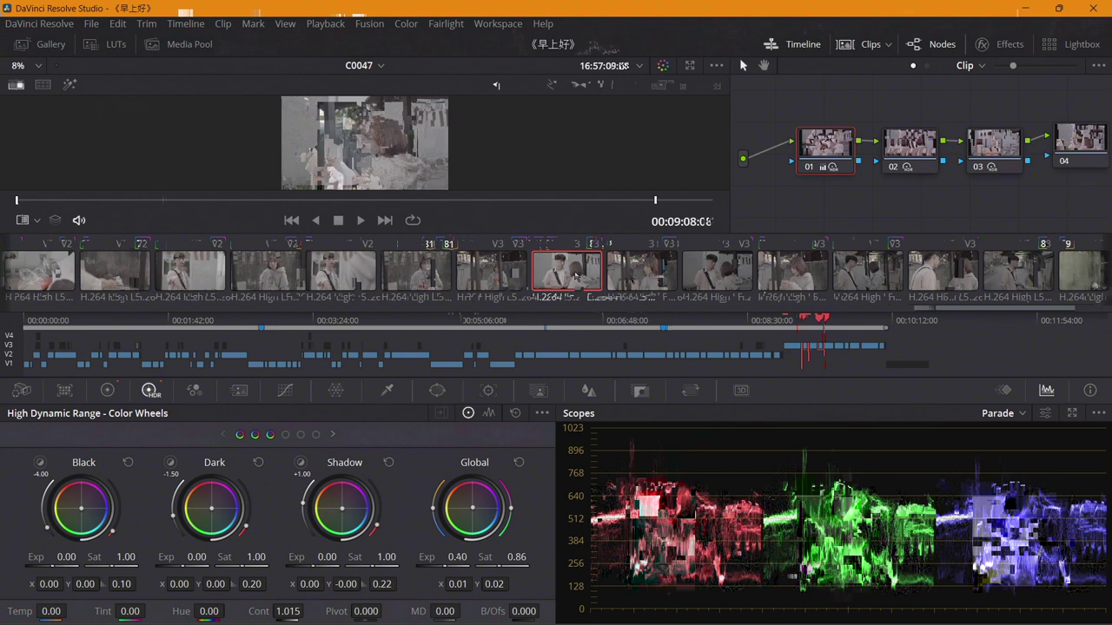
pyautogui.press('Down')
pyautogui.click(576, 276)
pyautogui.press('Down')
pyautogui.click(575, 276)
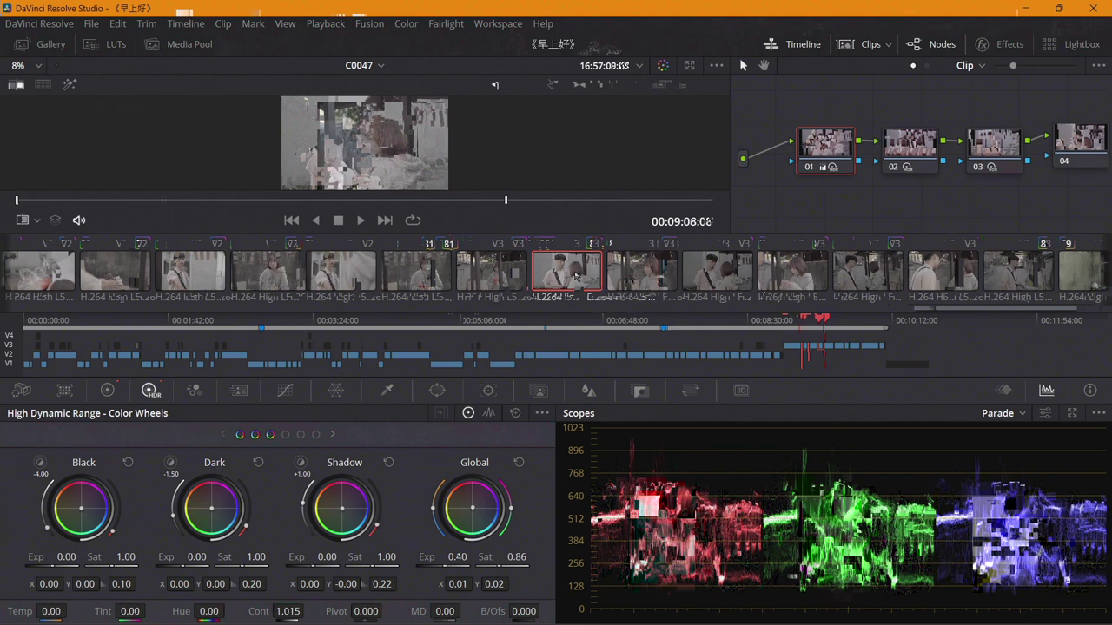
pyautogui.press('Down')
pyautogui.click(575, 277)
pyautogui.press('Down')
pyautogui.click(575, 276)
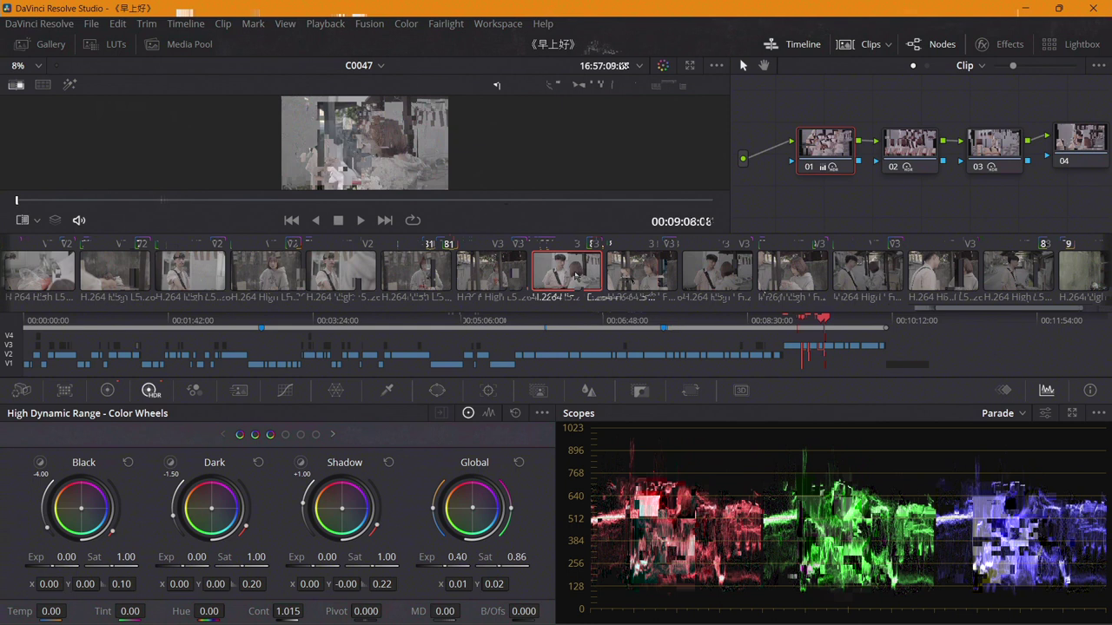
pyautogui.press('Down')
pyautogui.click(575, 276)
pyautogui.press('Down')
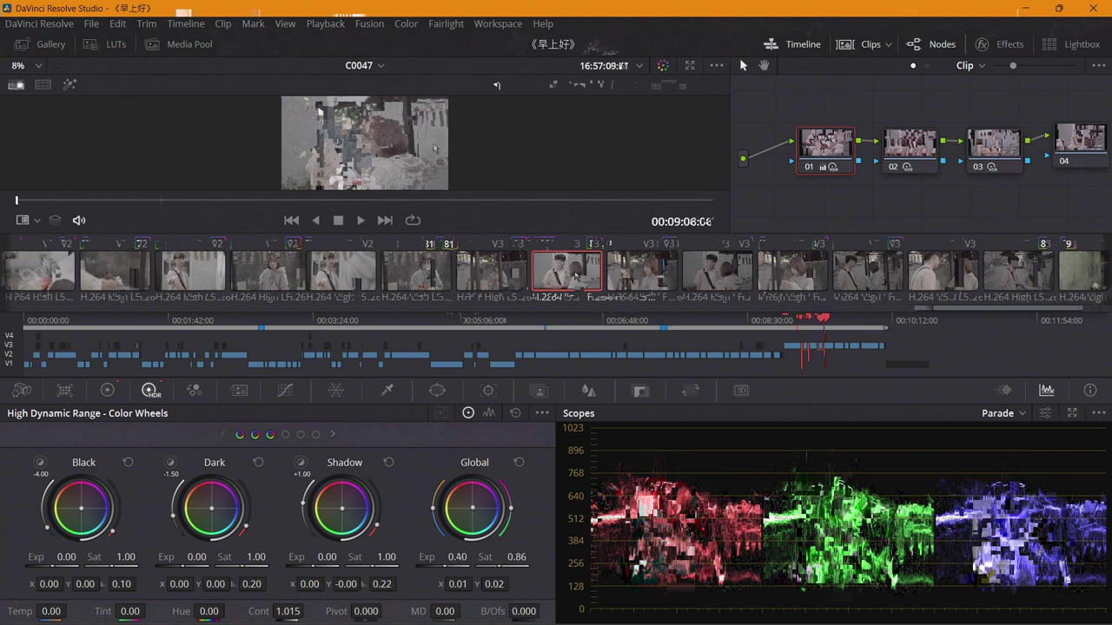
pyautogui.press('Down')
pyautogui.press('Down')
pyautogui.press('Down')
pyautogui.press('Down')
pyautogui.press('Down')
pyautogui.press('Down')
pyautogui.press('Down')
pyautogui.press('Down')
pyautogui.press('Down')
pyautogui.press('Down')
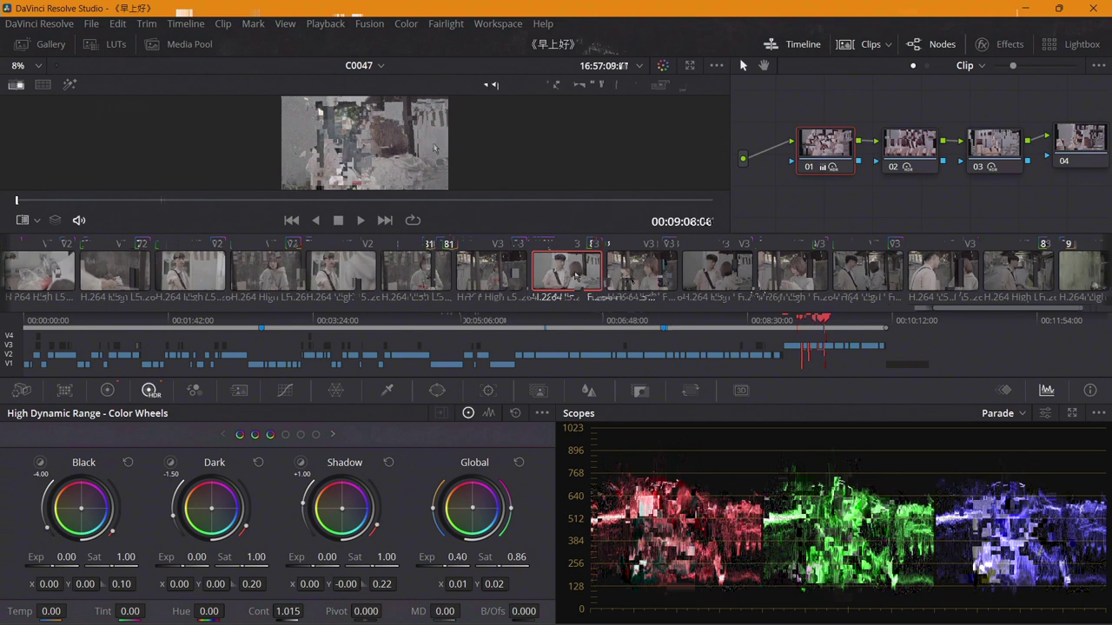
pyautogui.press('Down')
pyautogui.press('Down')
pyautogui.press('Down')
pyautogui.press('Down')
pyautogui.press('Down')
pyautogui.press('Down')
pyautogui.press('Down')
pyautogui.press('Down')
pyautogui.press('Down')
pyautogui.press('Down')
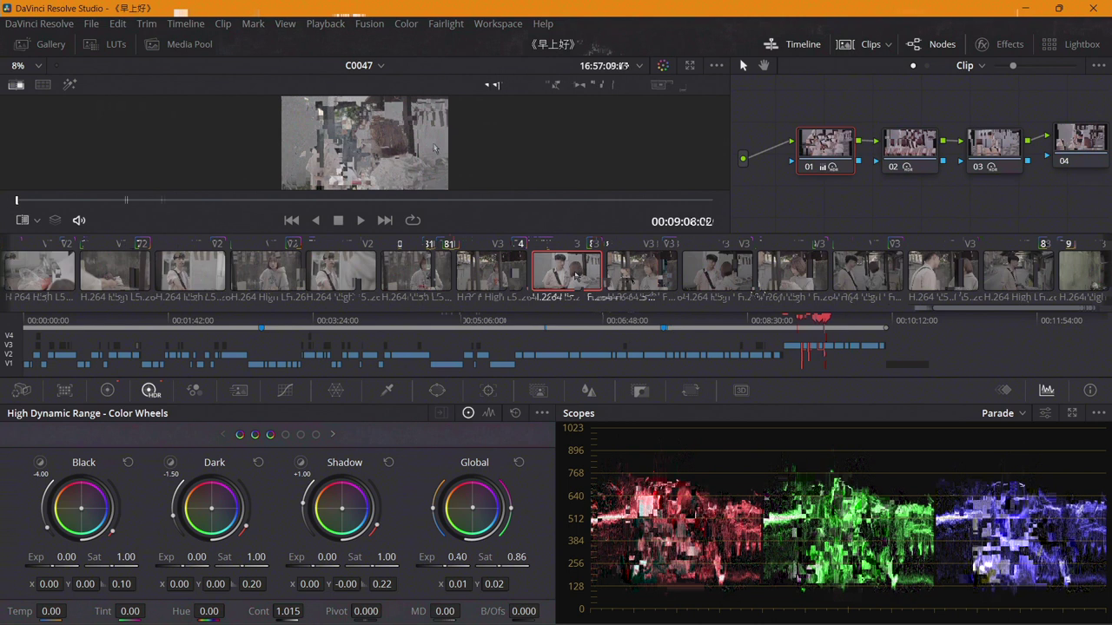
pyautogui.press('Down')
pyautogui.press('Down')
pyautogui.press('Down')
pyautogui.press('Down')
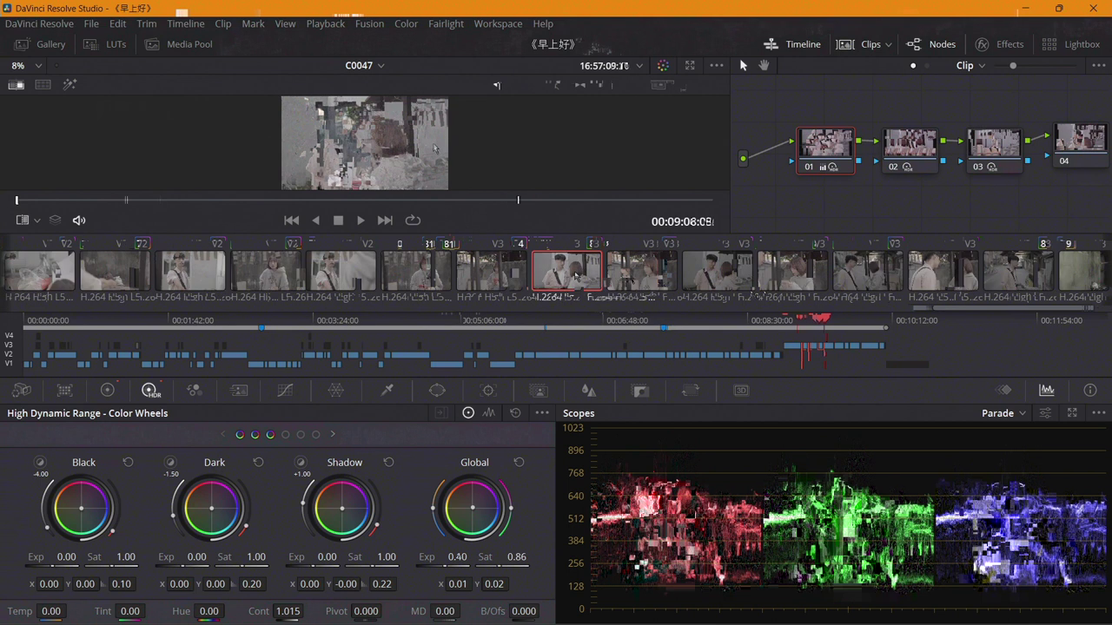
pyautogui.press('Down')
pyautogui.press('Down')
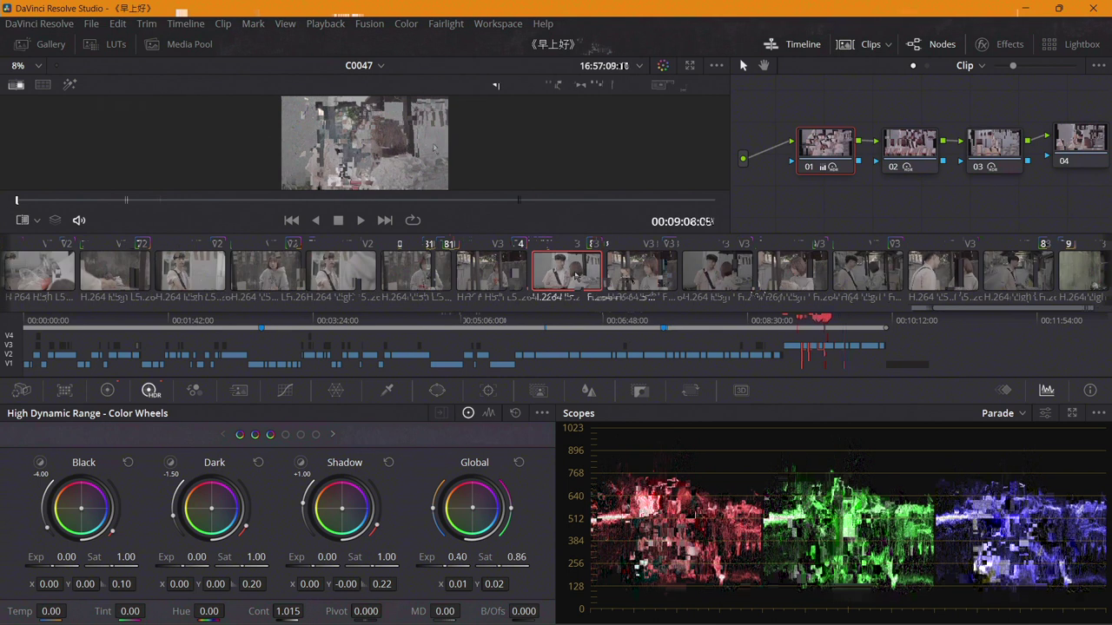
# Check the following shots of the couple one after another for consistent exposure and colour
pyautogui.press('Down')
pyautogui.press('Down')
pyautogui.press('Down')
pyautogui.press('Down')
pyautogui.press('Down')
pyautogui.press('Down')
pyautogui.press('Down')
pyautogui.press('Down')
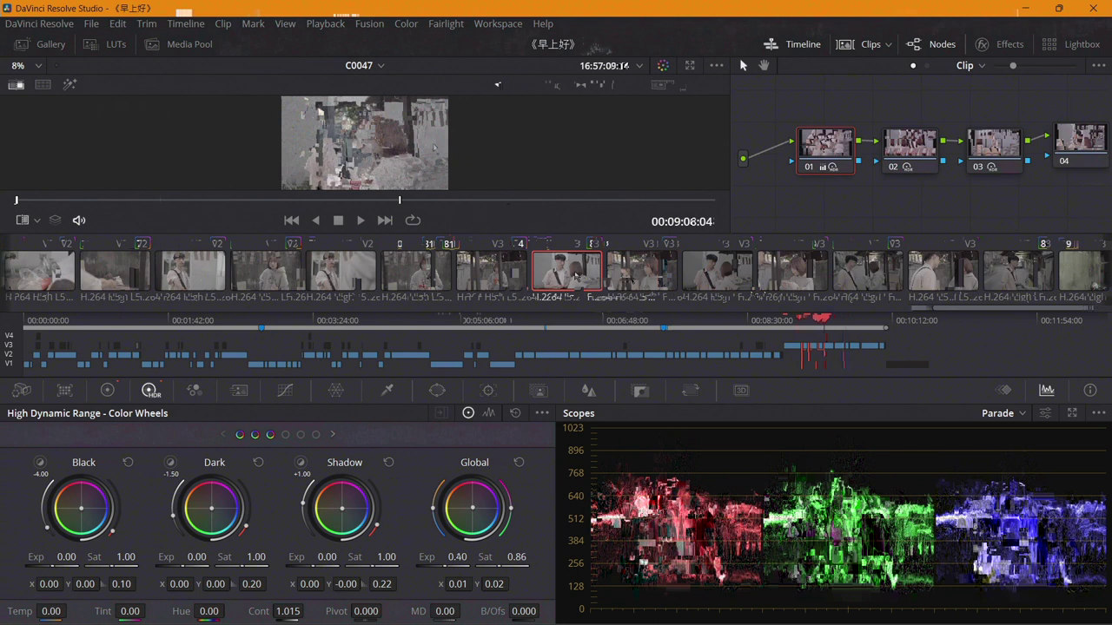
pyautogui.press('Down')
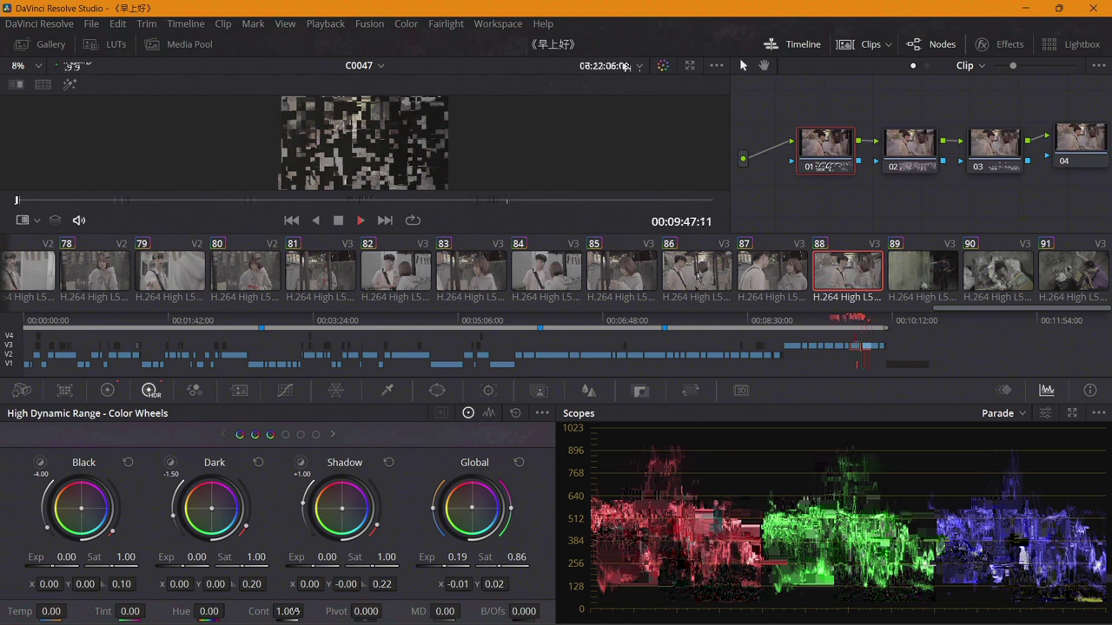
# Lower the contrast of clip 88 slightly in the HDR colour wheels
pyautogui.moveTo(296, 613); pyautogui.dragTo(294, 613)
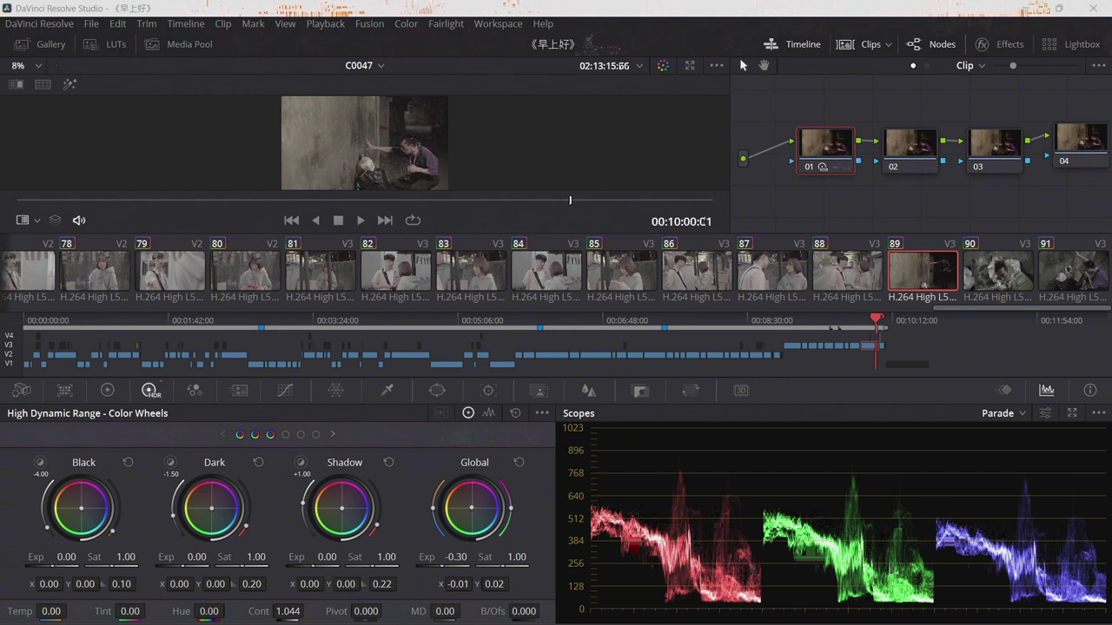
# Examine clip 89 frame by frame around 00:10:00:02, going back and forth between adjacent frames
pyautogui.press('Left')
pyautogui.press('Right')
pyautogui.press('Left')
pyautogui.press('Right')
pyautogui.press('Left')
pyautogui.press('Right')
pyautogui.press('Right')
pyautogui.click(923, 284)
pyautogui.press('Right')
pyautogui.click(924, 284)
pyautogui.press('Right')
pyautogui.click(923, 284)
pyautogui.press('Right')
pyautogui.press('Right')
pyautogui.press('Left')
pyautogui.press('Left')
pyautogui.press('Right')
pyautogui.press('Left')
pyautogui.press('Right')
pyautogui.press('Left')
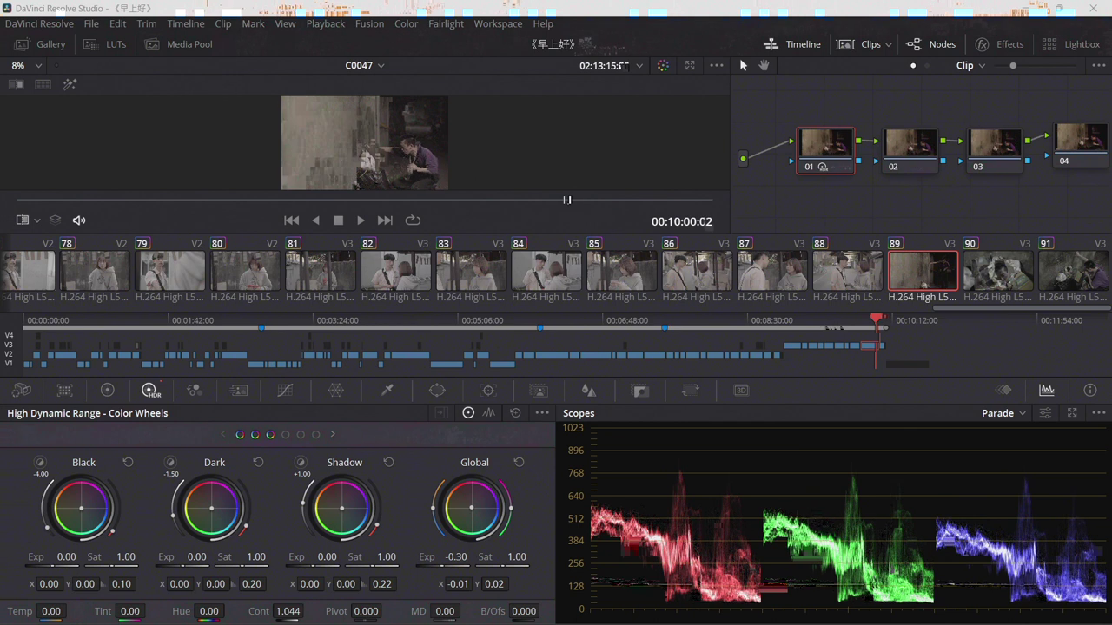
pyautogui.press('Right')
pyautogui.press('Left')
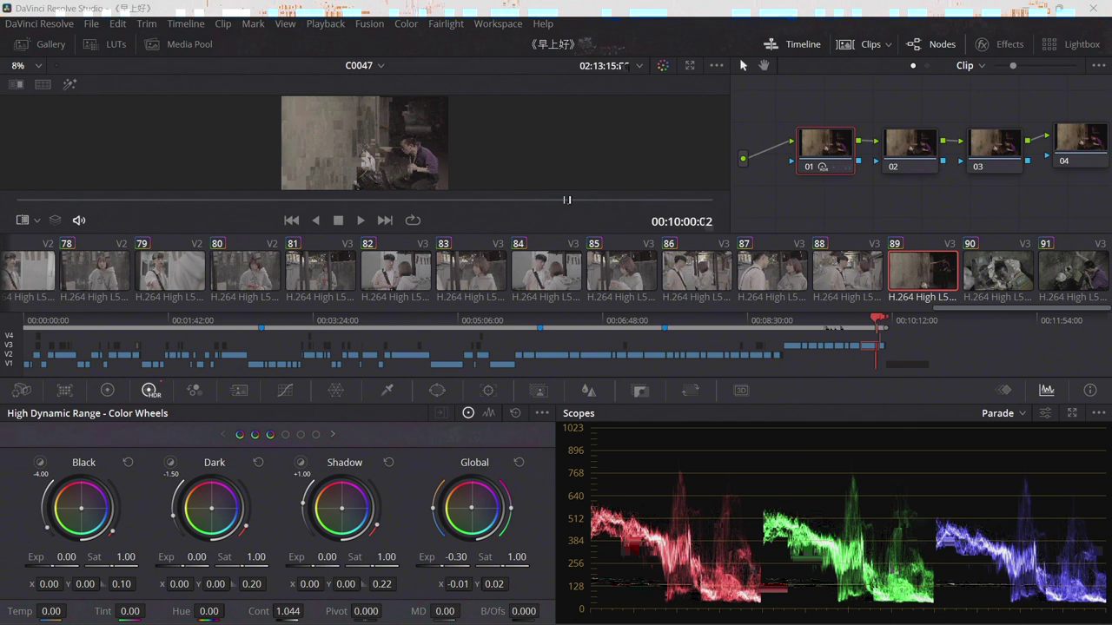
pyautogui.press('Left')
pyautogui.press('Right')
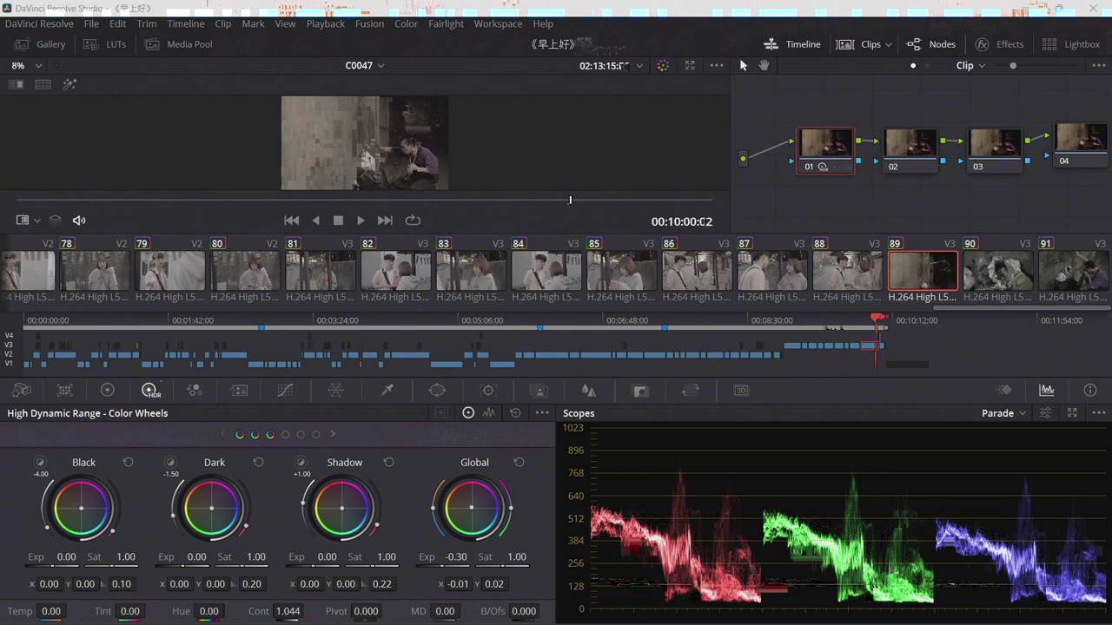
pyautogui.press('Left')
pyautogui.press('Right')
pyautogui.press('Right')
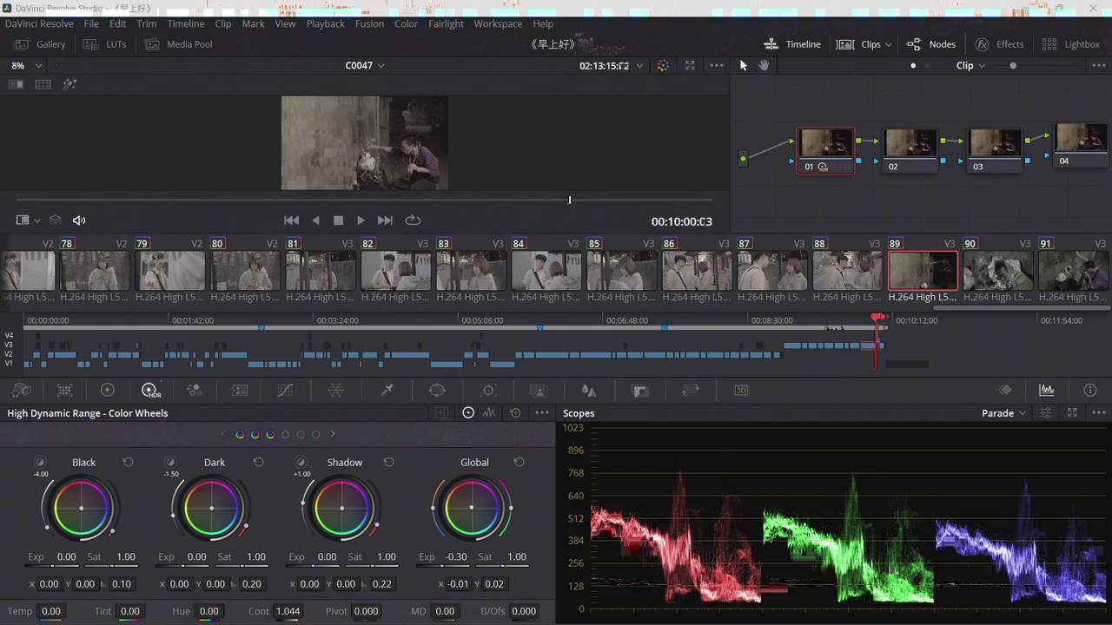
pyautogui.press('Left')
pyautogui.press('Left')
pyautogui.press('Right')
pyautogui.press('Right')
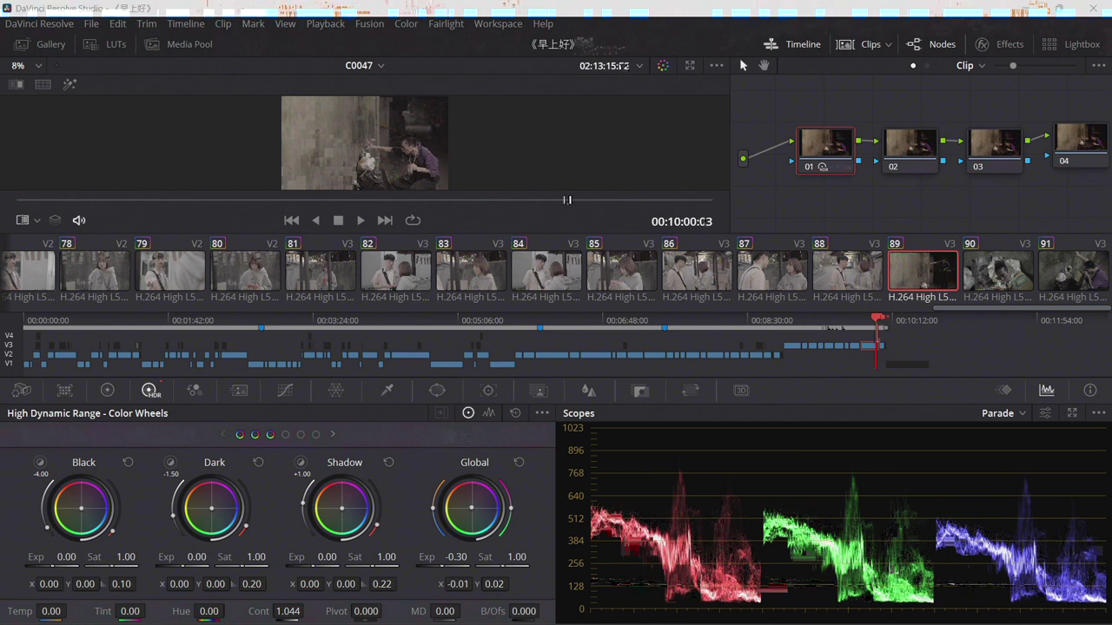
pyautogui.press('Left')
pyautogui.press('Left')
pyautogui.press('Right')
pyautogui.press('Right')
pyautogui.press('Left')
pyautogui.press('Left')
pyautogui.press('Right')
pyautogui.press('Right')
pyautogui.press('Left')
pyautogui.press('Left')
pyautogui.press('Right')
pyautogui.press('Right')
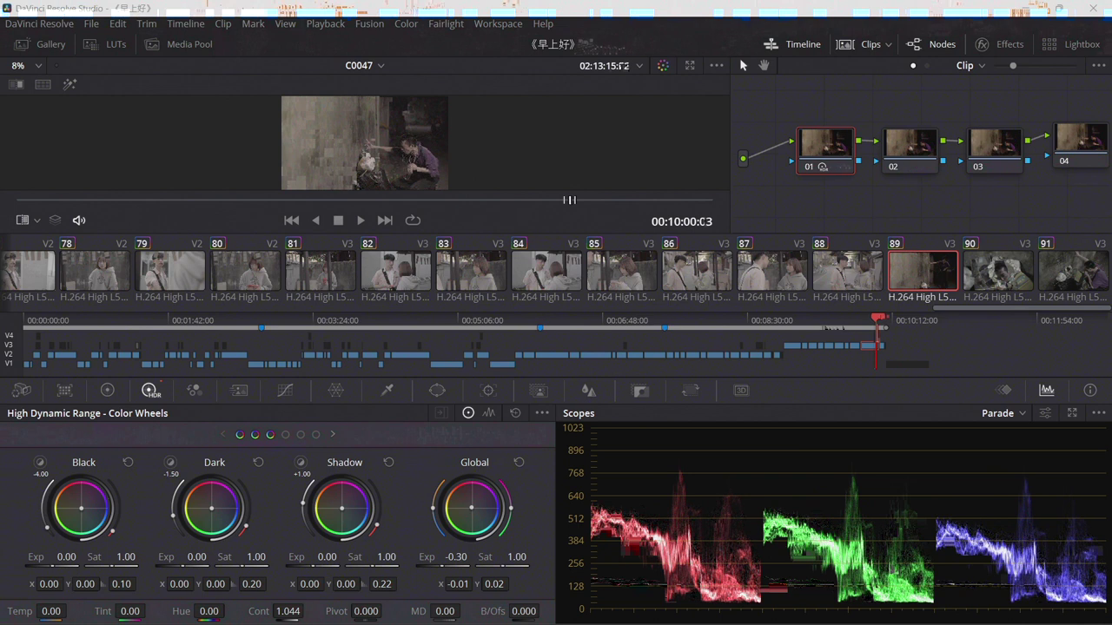
pyautogui.press('Left')
pyautogui.press('Left')
pyautogui.press('Right')
pyautogui.press('Right')
pyautogui.press('Left')
pyautogui.press('Left')
pyautogui.press('Right')
pyautogui.press('Right')
pyautogui.press('Left')
pyautogui.press('Left')
pyautogui.press('Right')
pyautogui.press('Right')
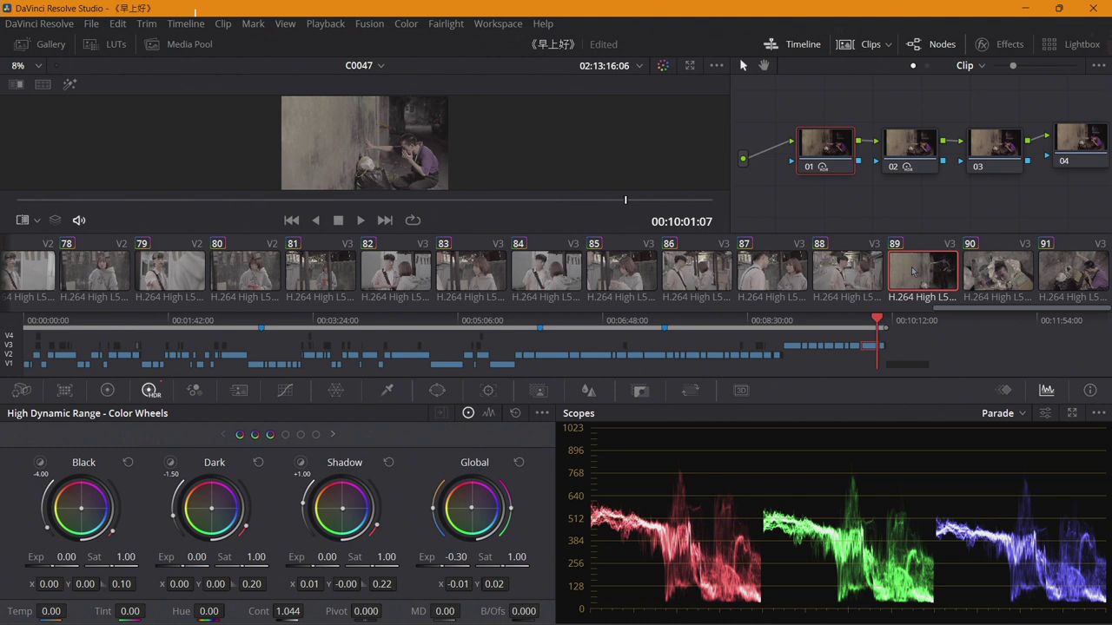
# Undo the last grading change on clip 89
pyautogui.hotkey('ctrl', 'z')
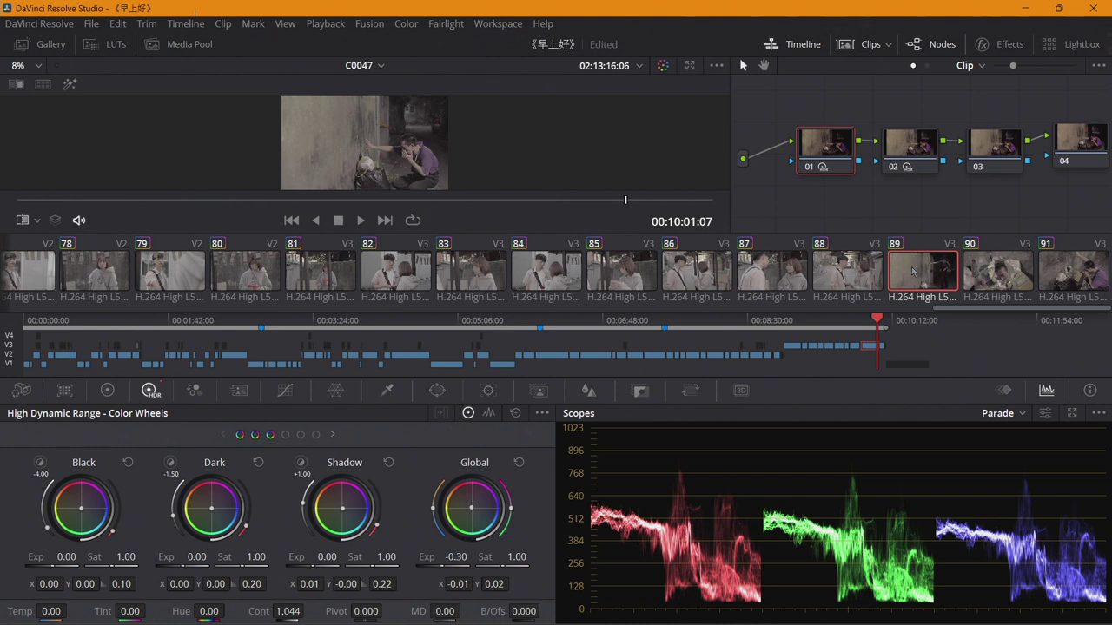